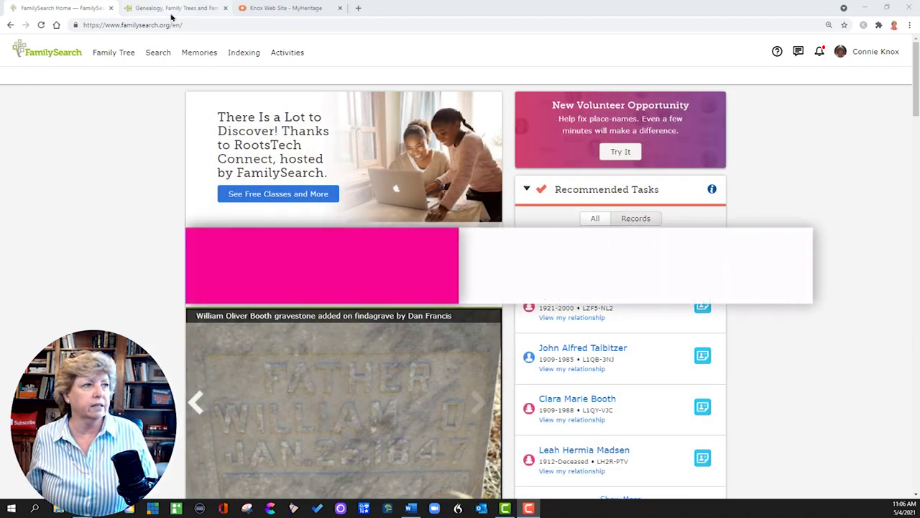
Switch to Ancestry and open the tree settings of HENLEY - KNOX Family Tree 2015 USE THIS ONE.
{"action": "left_click", "coordinate": [172, 9]}
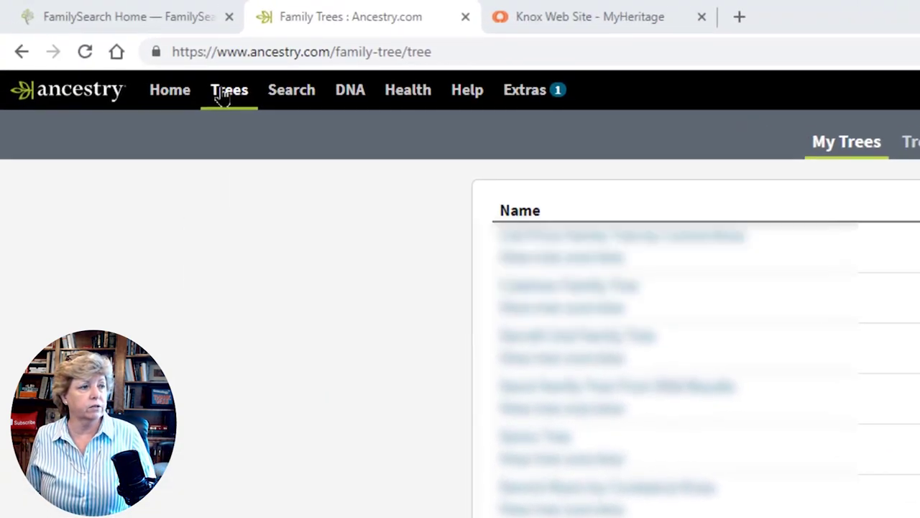
{"action": "left_click", "coordinate": [108, 46]}
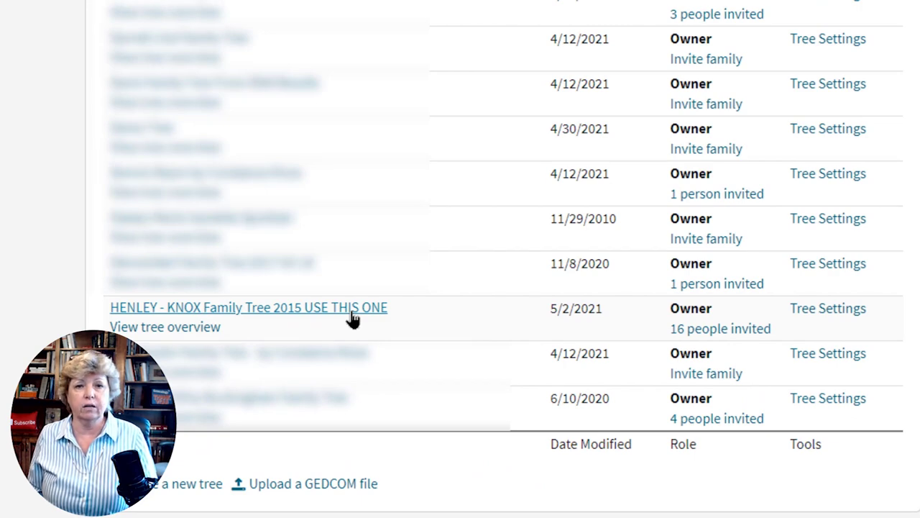
{"action": "left_click", "coordinate": [842, 311]}
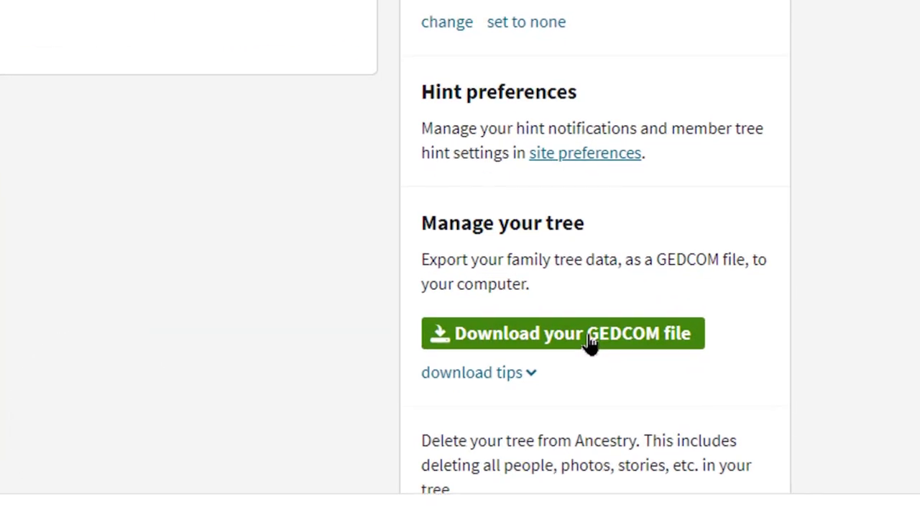
Download the tree's exported GEDCOM file to the computer.
{"action": "left_click", "coordinate": [642, 328]}
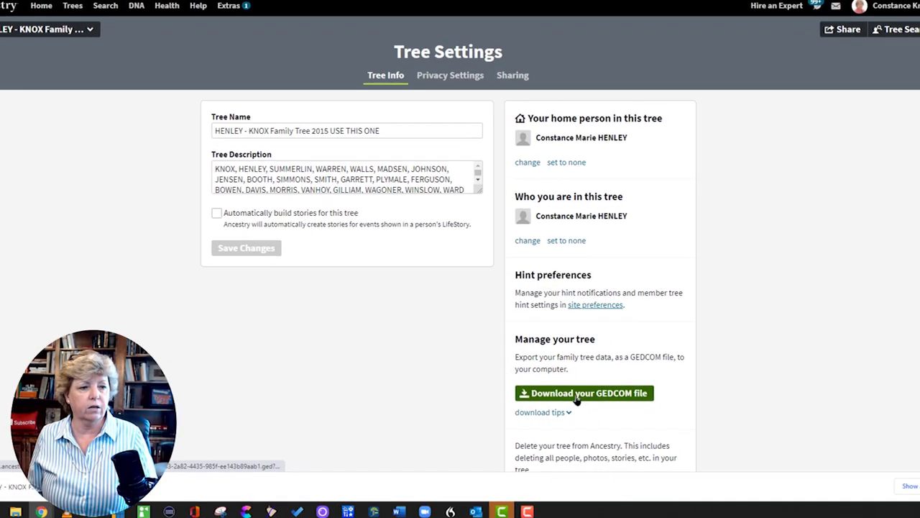
{"action": "right_click", "coordinate": [583, 398]}
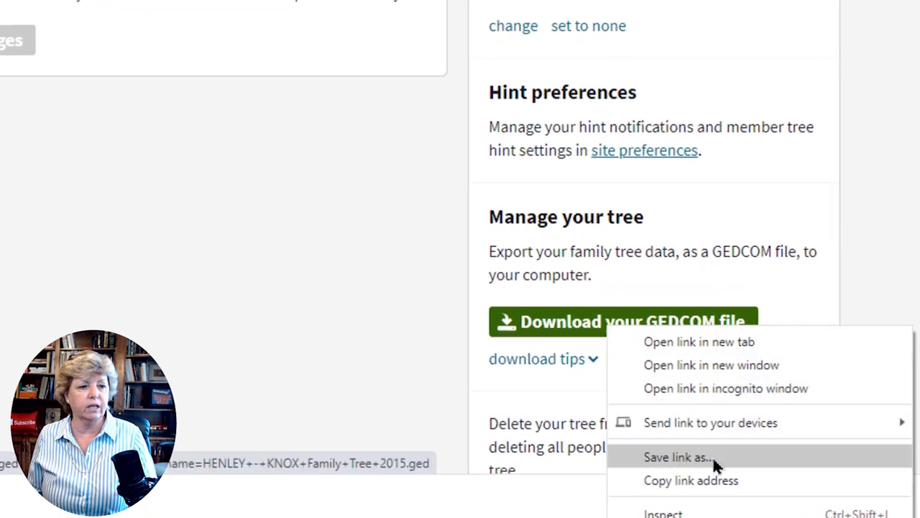
{"action": "left_click", "coordinate": [713, 455]}
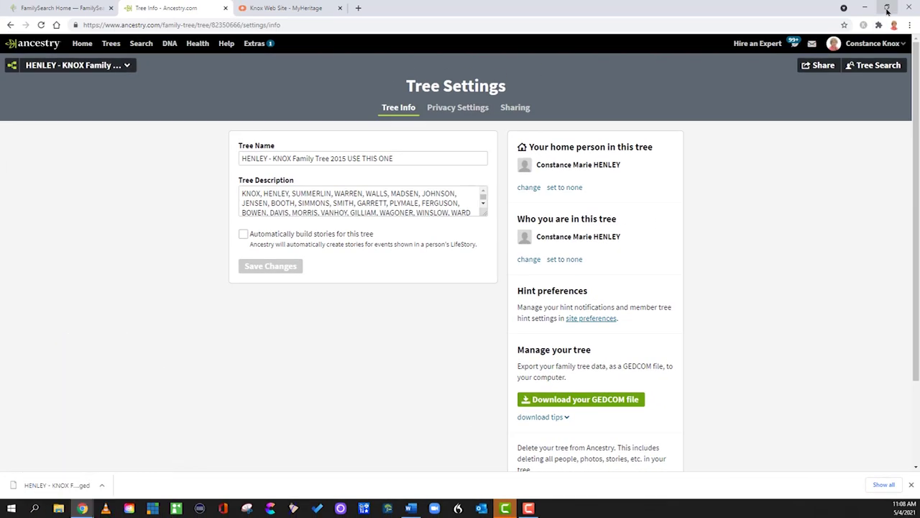
Copy the downloaded HENLEY - KNOX Family Tree 2015.ged from the browser to the desktop's upper corner, with the browser window reduced temporarily.
{"action": "left_click", "coordinate": [887, 8]}
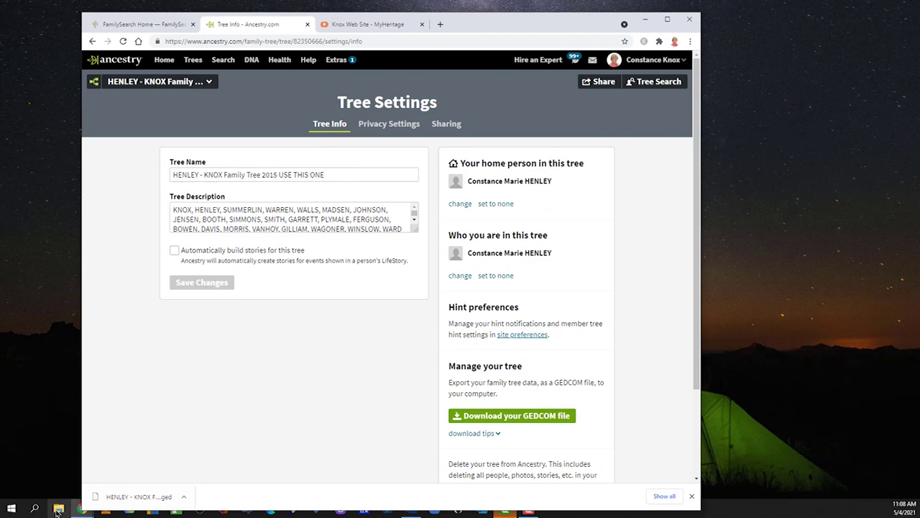
{"action": "left_click_drag", "start_coordinate": [131, 495], "coordinate": [785, 224]}
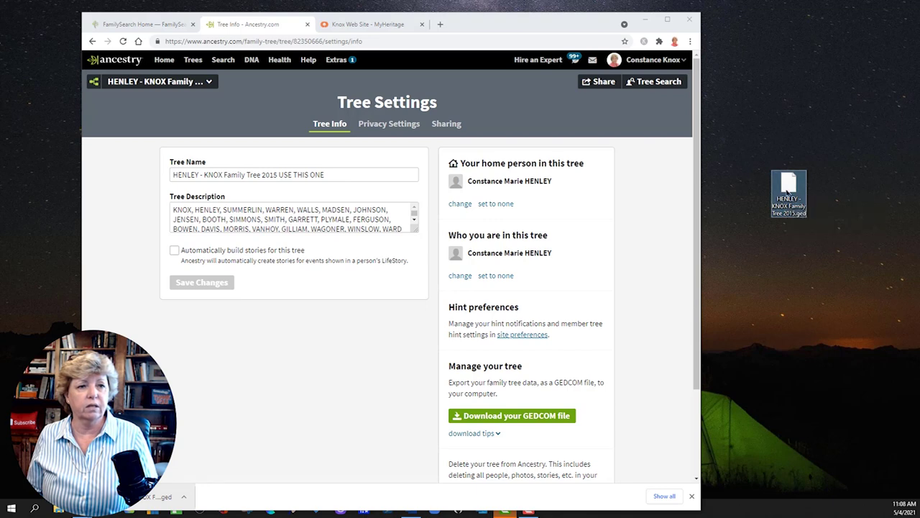
{"action": "left_click_drag", "start_coordinate": [785, 184], "coordinate": [850, 37]}
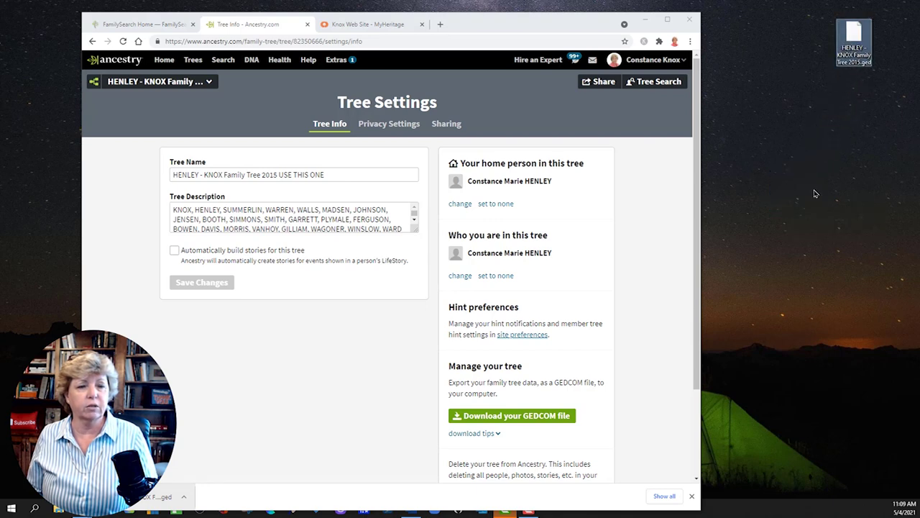
{"action": "left_click", "coordinate": [675, 22]}
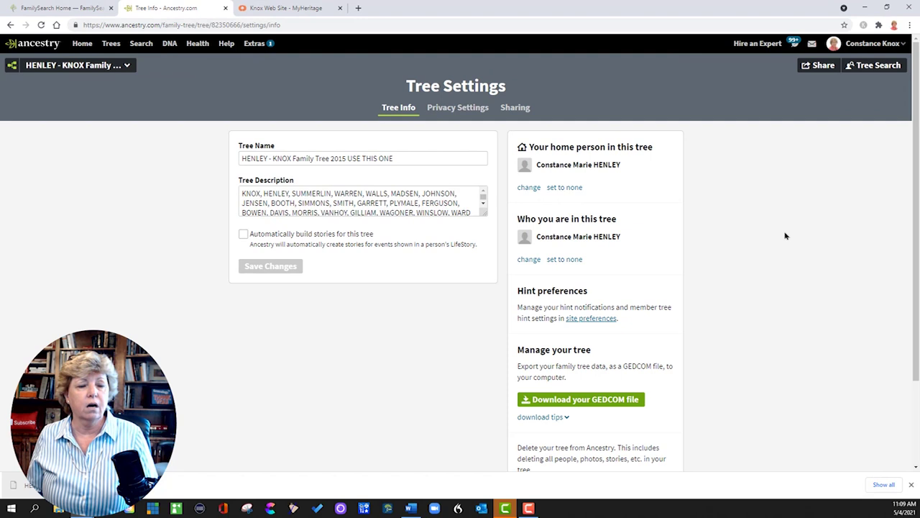
Switch to MyHeritage and export the Knox Family Tree to GEDCOM, including personal photos and the family tree photo album.
{"action": "left_click", "coordinate": [276, 8]}
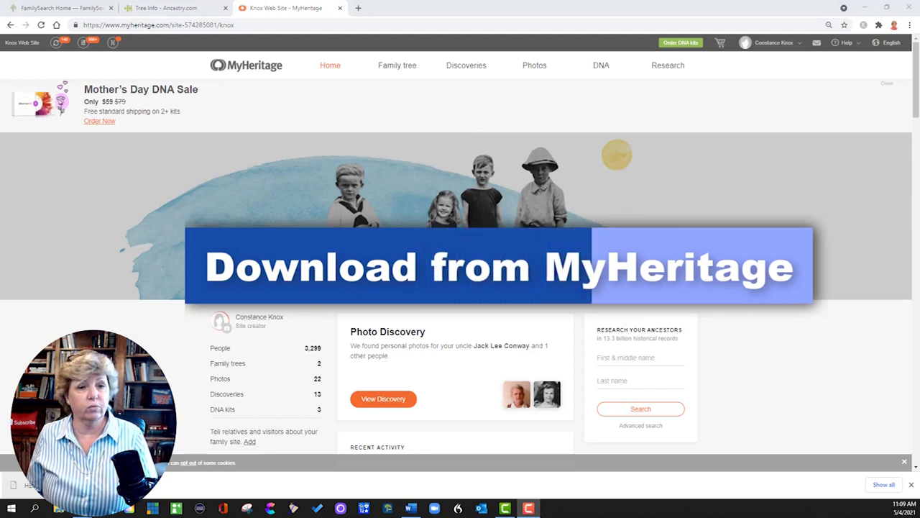
{"action": "mouse_move", "coordinate": [391, 70]}
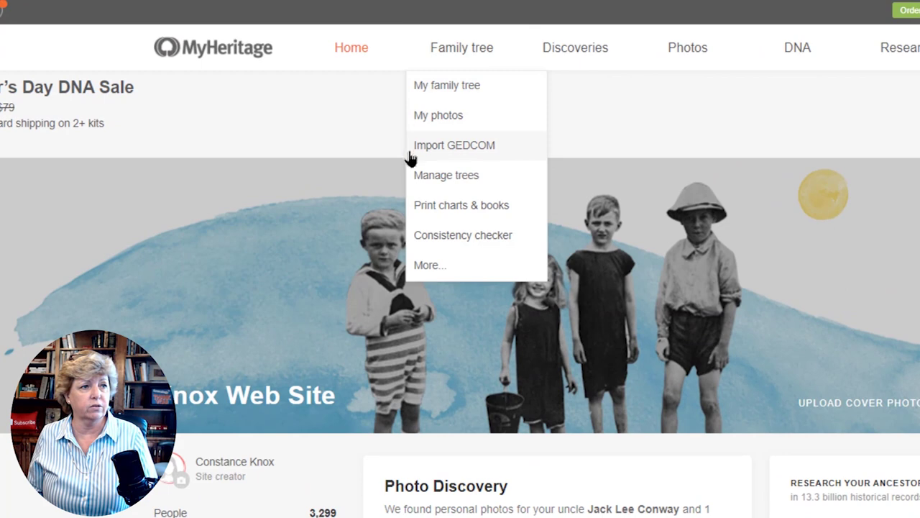
{"action": "left_click", "coordinate": [440, 177]}
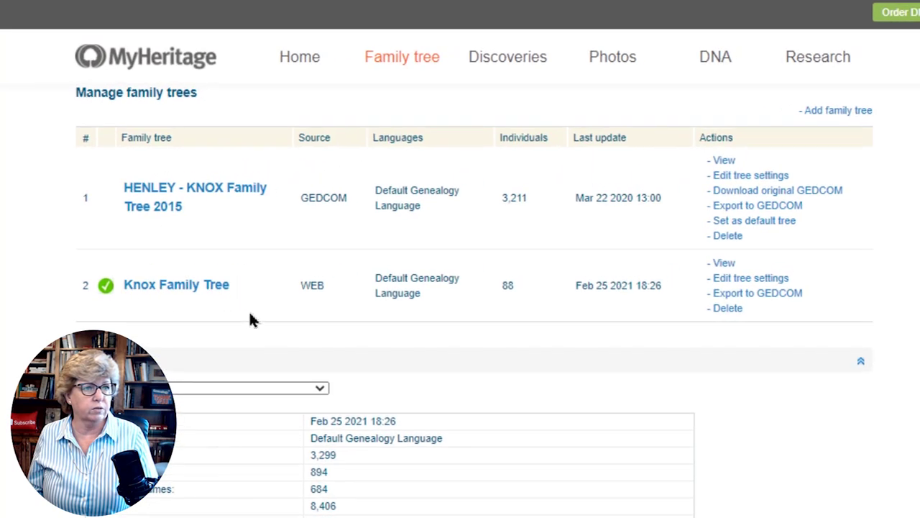
{"action": "left_click", "coordinate": [784, 295]}
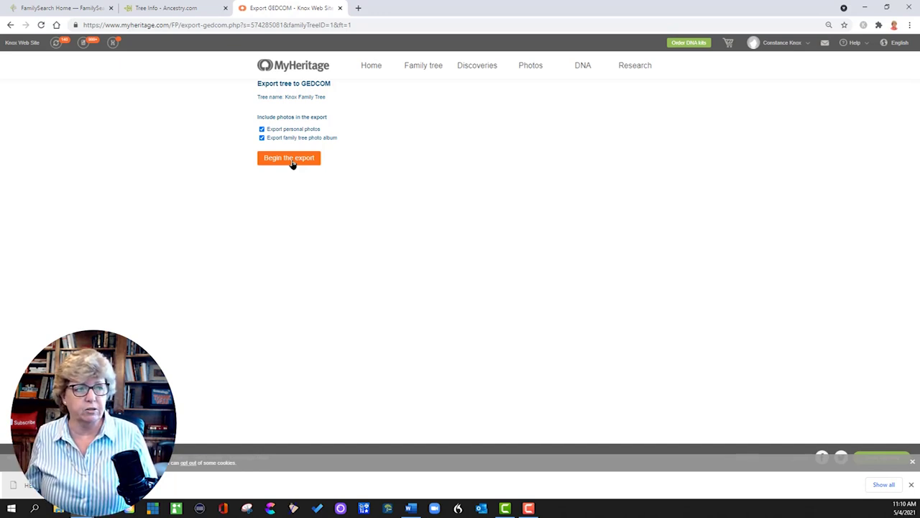
{"action": "left_click", "coordinate": [292, 164]}
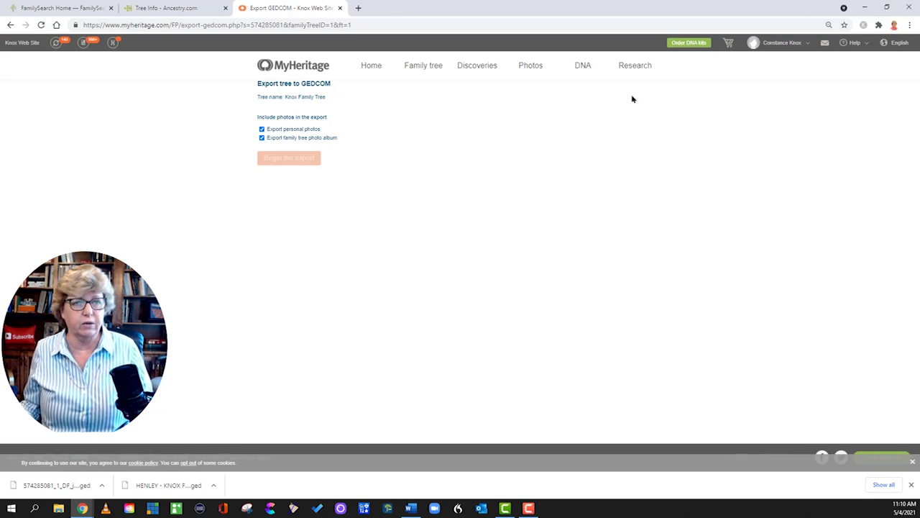
Place the GEDCOM file exported from MyHeritage on the empty side of the desktop, then restore the browser to full size.
{"action": "key", "text": "super+Down"}
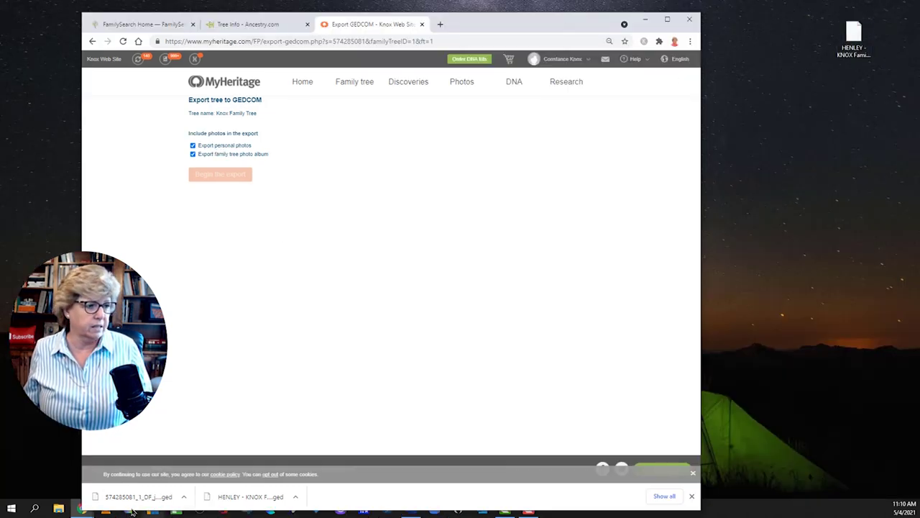
{"action": "left_click_drag", "start_coordinate": [115, 496], "coordinate": [45, 129]}
{"action": "left_click_drag", "start_coordinate": [491, 9], "coordinate": [546, 5]}
{"action": "left_click_drag", "start_coordinate": [45, 93], "coordinate": [46, 43]}
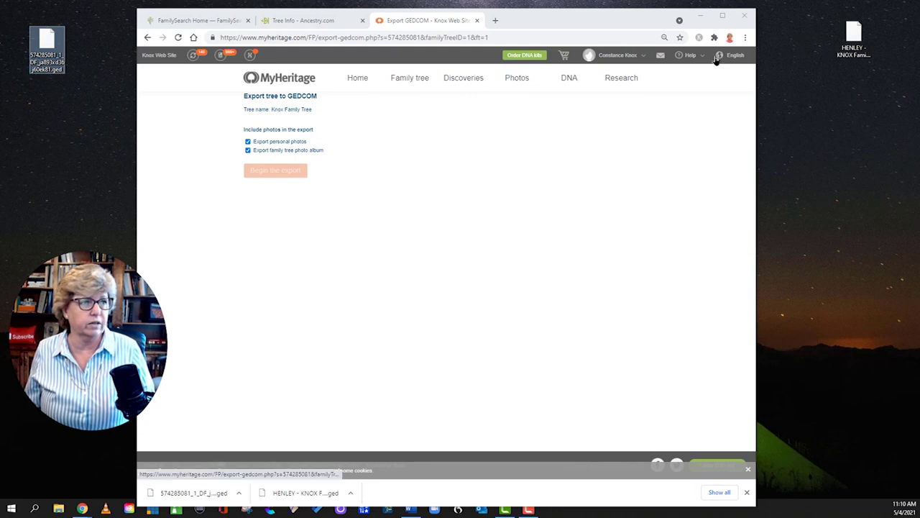
{"action": "left_click", "coordinate": [723, 16]}
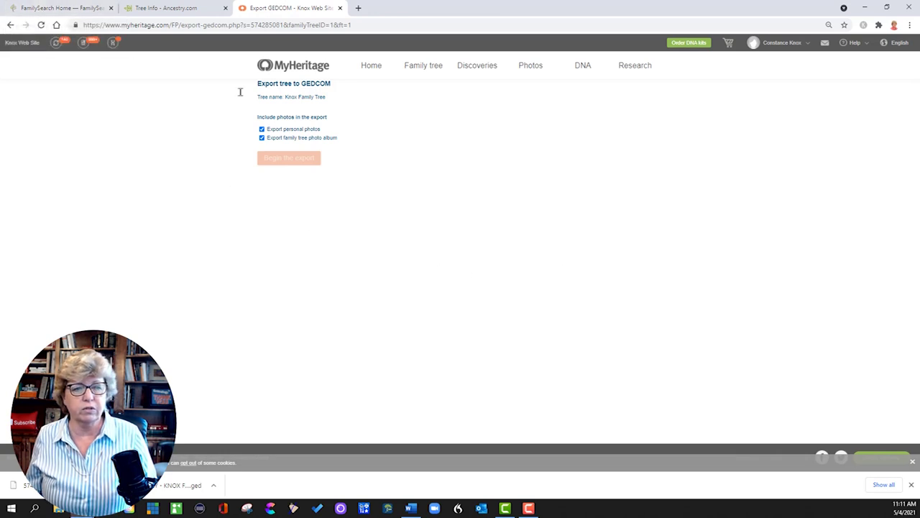
Switch to FamilySearch and open the page for uploading a tree from its Genealogies search.
{"action": "left_click", "coordinate": [58, 8]}
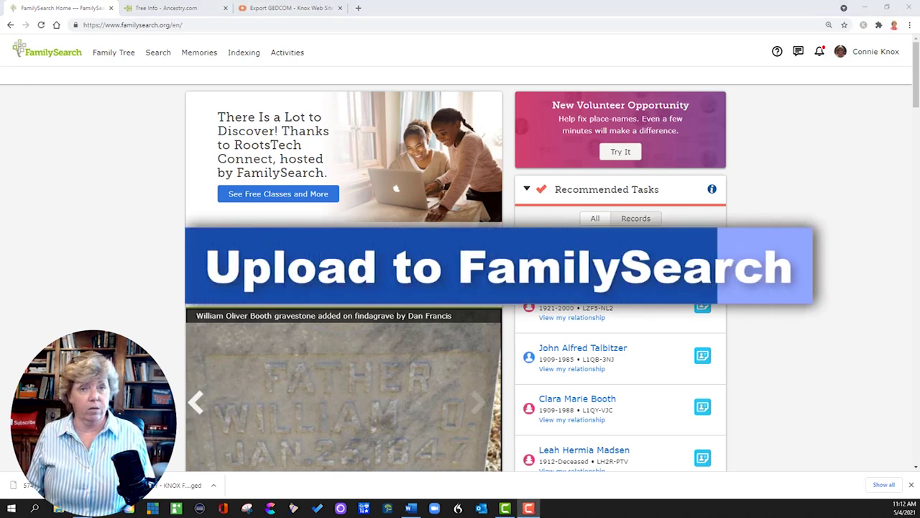
{"action": "left_click", "coordinate": [159, 53]}
{"action": "left_click", "coordinate": [169, 144]}
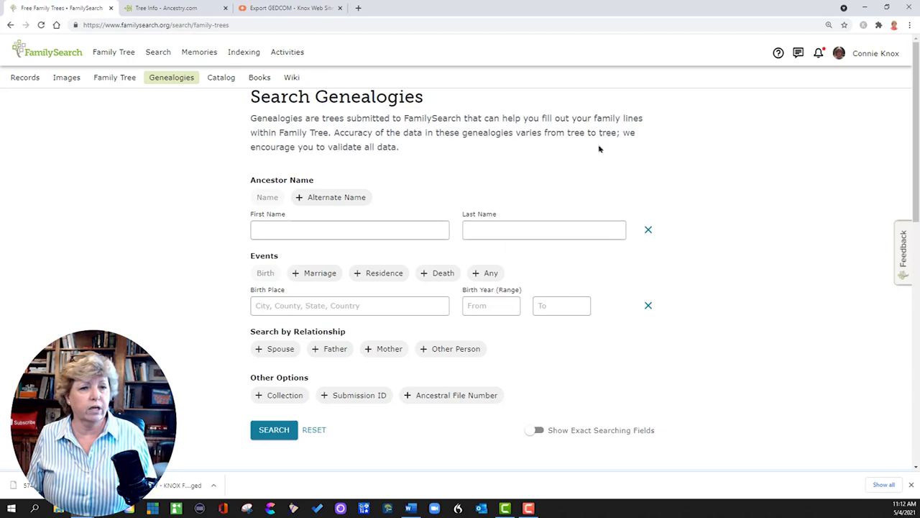
{"action": "left_click_drag", "start_coordinate": [913, 121], "coordinate": [915, 282]}
{"action": "mouse_move", "coordinate": [594, 152]}
{"action": "left_mouse_down"}
{"action": "mouse_move", "coordinate": [593, 187]}
{"action": "mouse_move", "coordinate": [710, 194]}
{"action": "mouse_move", "coordinate": [596, 152]}
{"action": "left_mouse_up"}
{"action": "left_click", "coordinate": [652, 172]}
{"action": "mouse_move", "coordinate": [144, 203]}
{"action": "left_mouse_down"}
{"action": "mouse_move", "coordinate": [270, 243]}
{"action": "mouse_move", "coordinate": [150, 201]}
{"action": "left_mouse_up"}
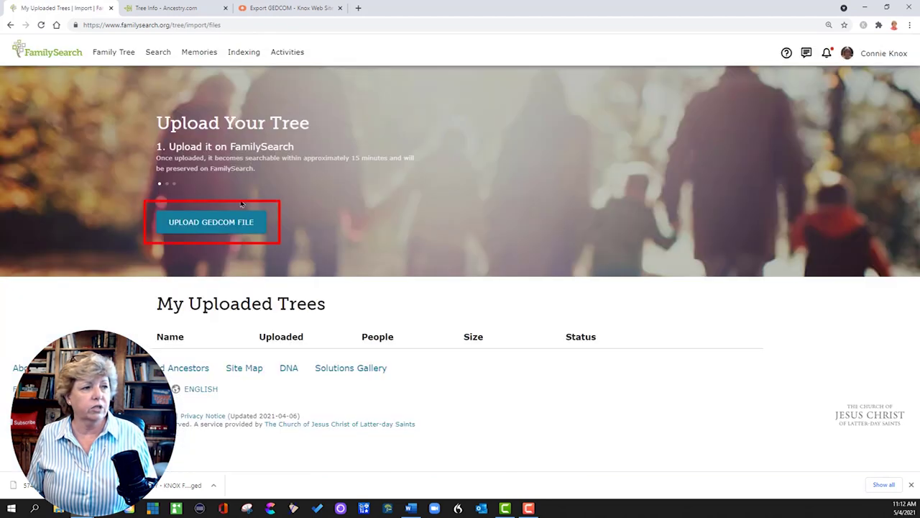
Start a GEDCOM upload named "Henley Knox Family Tree Exported from Ancestry" and choose the HENLEY - KNOX Family Tree 2015.ged file.
{"action": "left_click", "coordinate": [216, 222]}
{"action": "left_click", "coordinate": [471, 235]}
{"action": "type", "text": "Henley Knox Family Tree"}
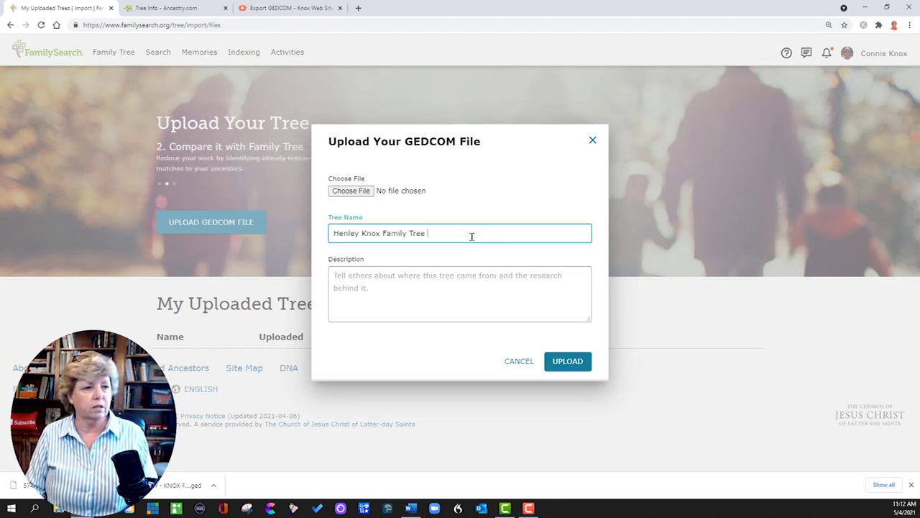
{"action": "type", "text": " Exported from Ancestry"}
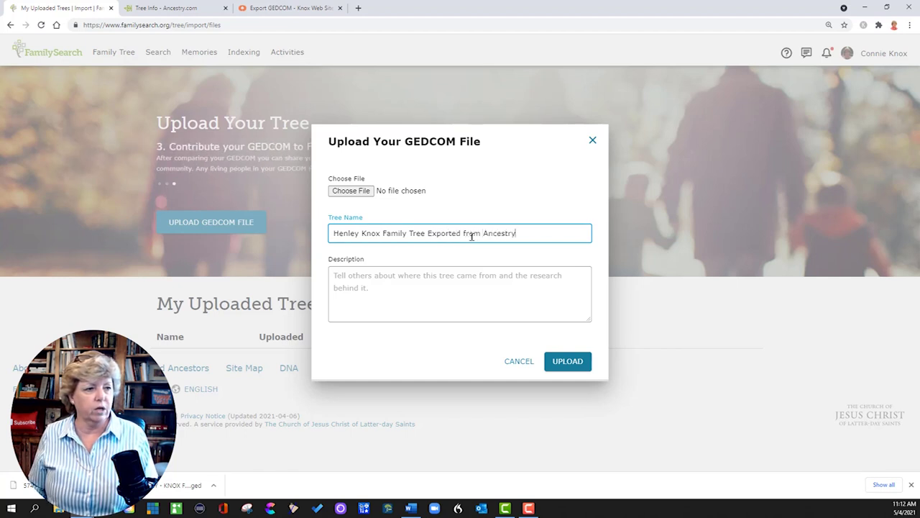
{"action": "left_click", "coordinate": [470, 299]}
{"action": "left_click", "coordinate": [351, 191]}
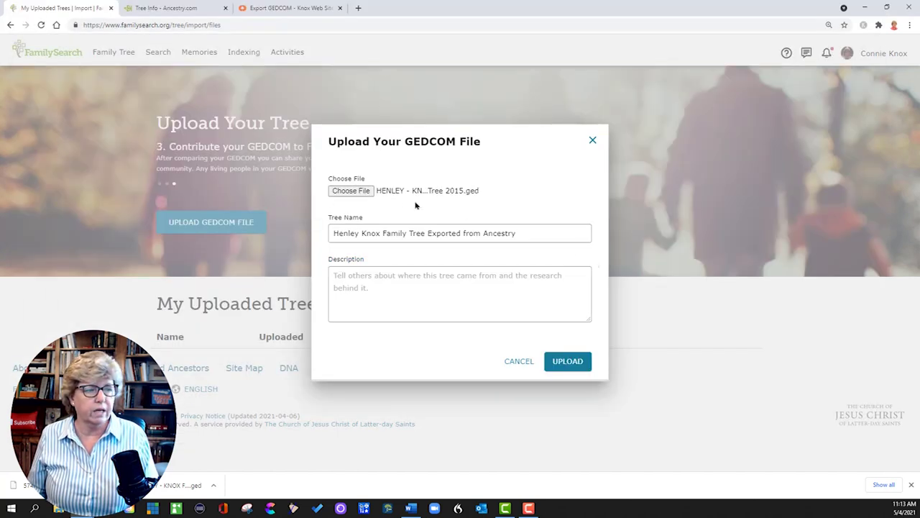
Check the Ancestry GEDCOM file on the desktop and upload it with the description left blank.
{"action": "left_click", "coordinate": [886, 7]}
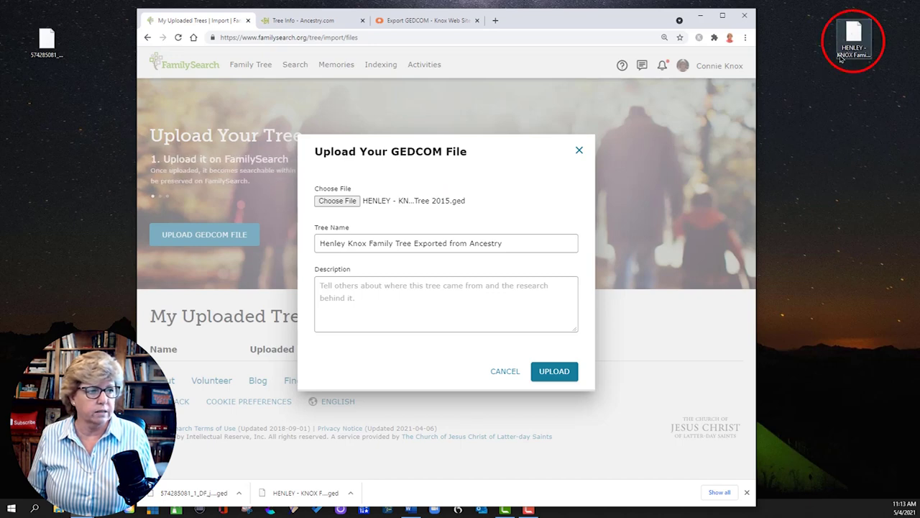
{"action": "left_click", "coordinate": [399, 290]}
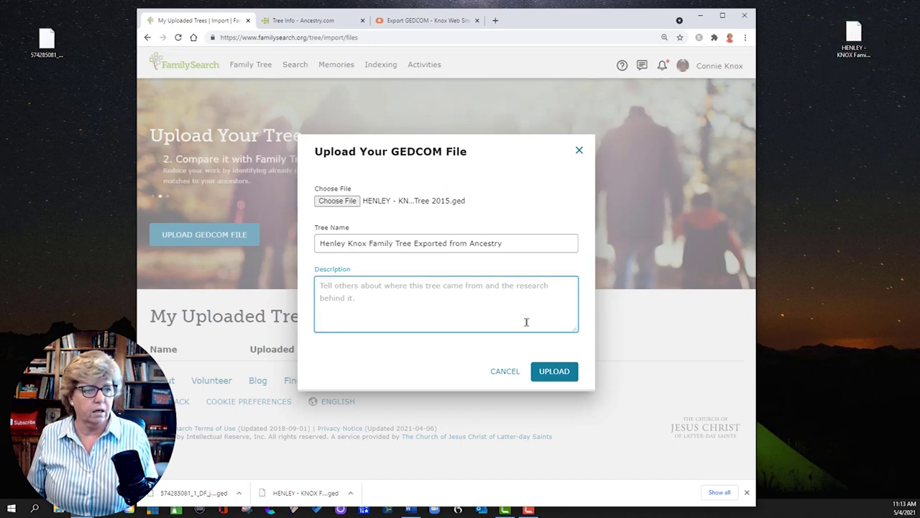
{"action": "left_click", "coordinate": [555, 371]}
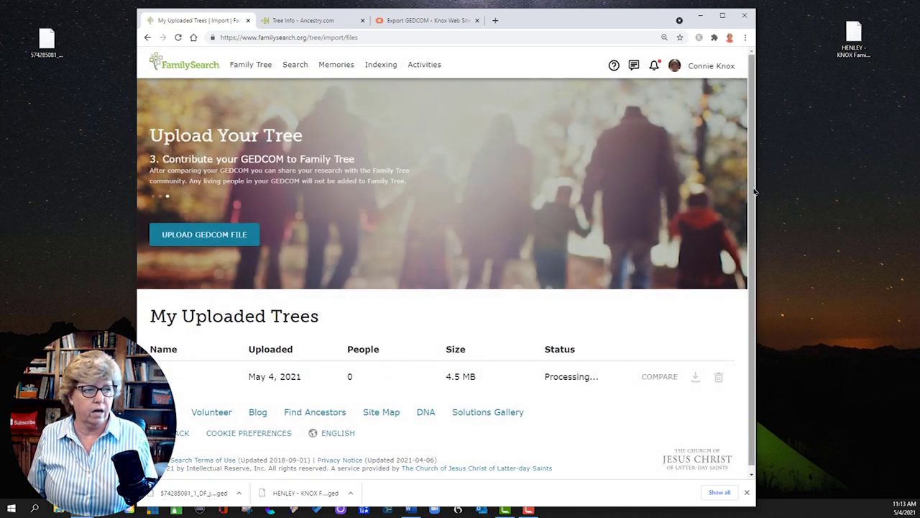
{"action": "key", "text": "super+Up"}
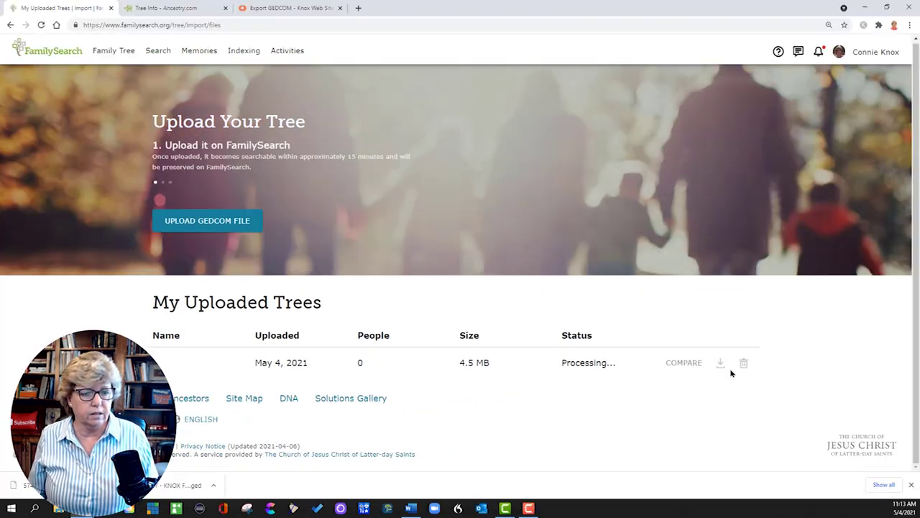
{"action": "left_click", "coordinate": [184, 225]}
{"action": "left_click", "coordinate": [399, 230]}
{"action": "type", "text": "Henley Knox Family Tree Exported from MyHer"}
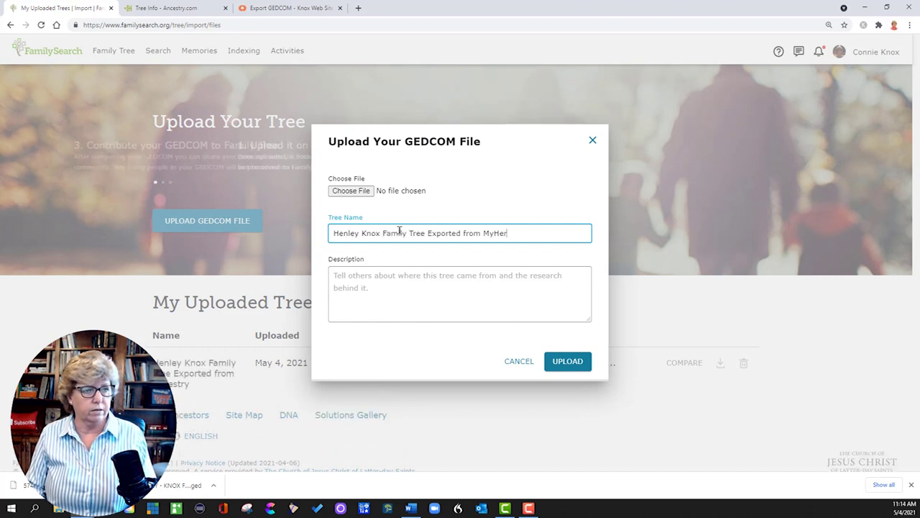
{"action": "type", "text": "itage"}
{"action": "left_click", "coordinate": [429, 282]}
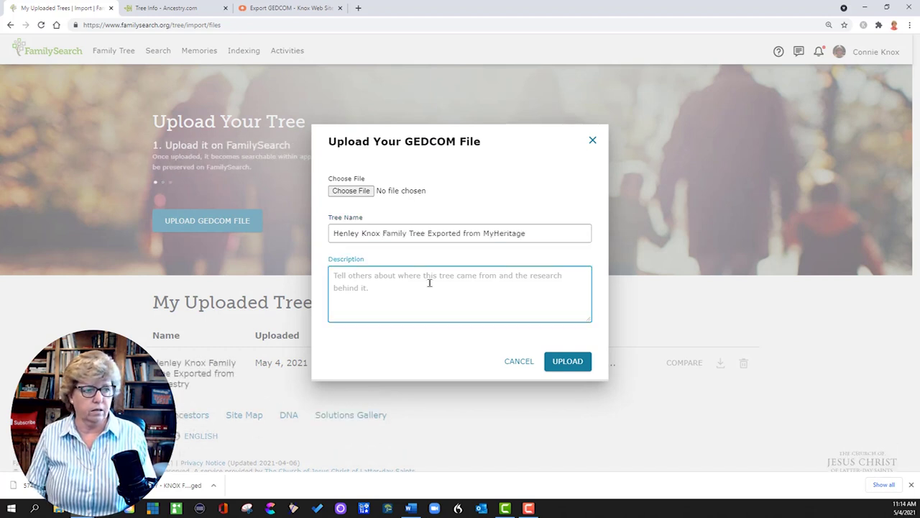
{"action": "type", "text": "Imported on 4 May 2021 by Constance Henley Knox"}
{"action": "left_click", "coordinate": [351, 191]}
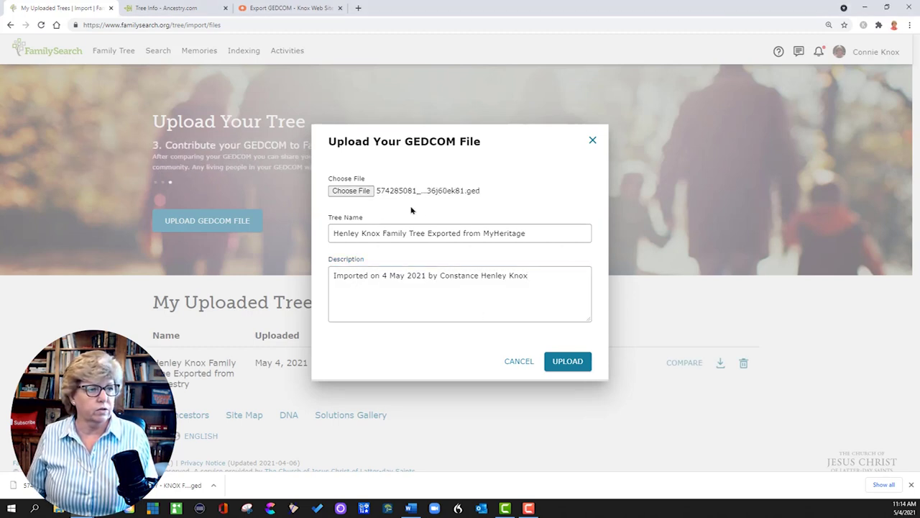
Check the MyHeritage GEDCOM file on the desktop and upload it to FamilySearch.
{"action": "left_click", "coordinate": [887, 7]}
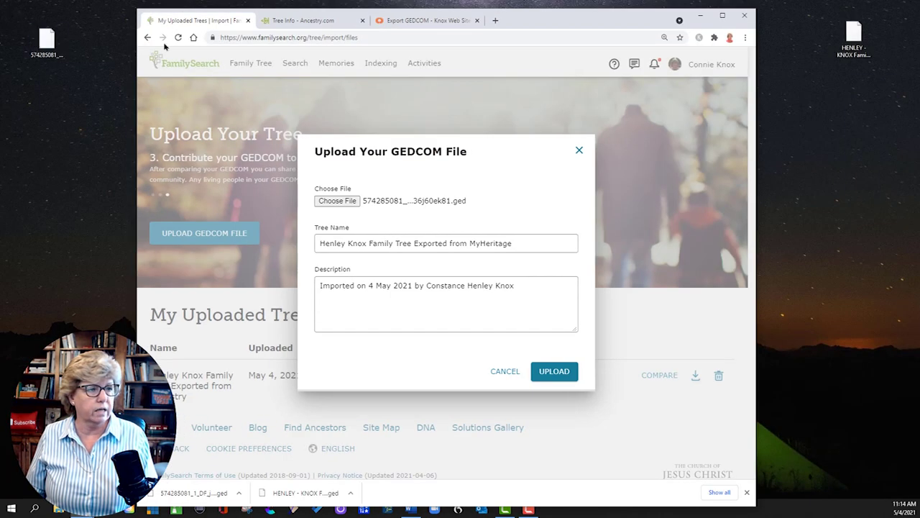
{"action": "left_click", "coordinate": [722, 15]}
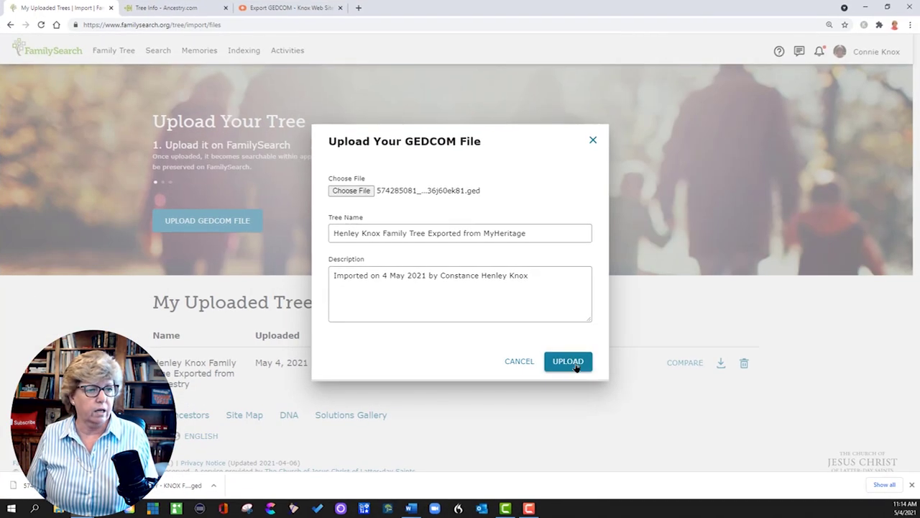
{"action": "left_click", "coordinate": [575, 362]}
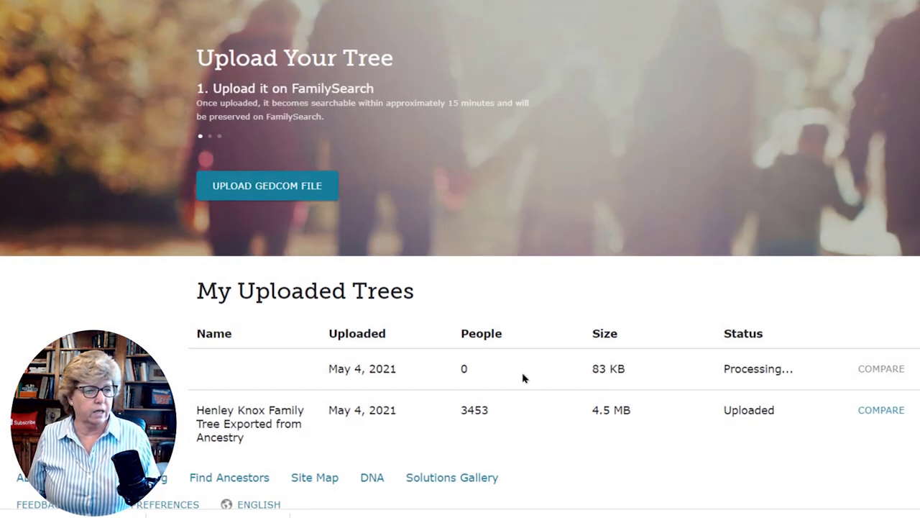
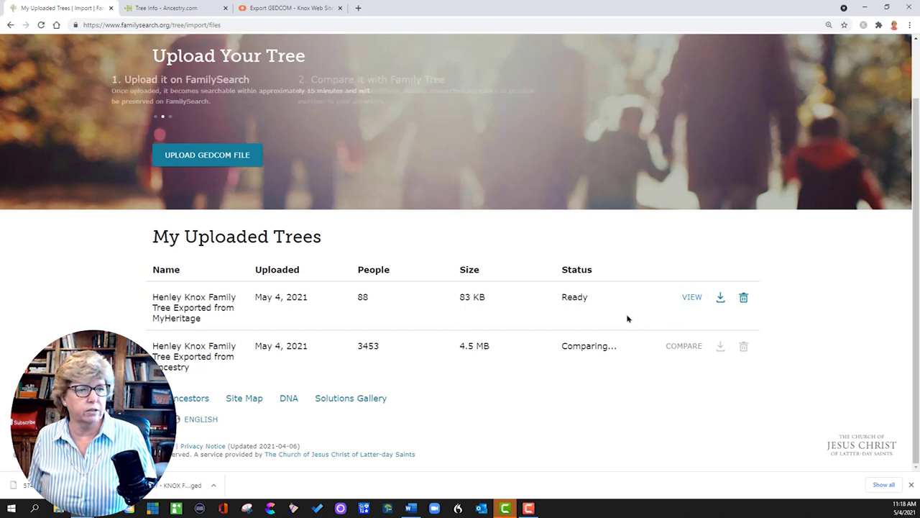
Open the comparison of the tree exported from MyHeritage in a new browser tab and switch to it.
{"action": "right_click", "coordinate": [695, 304]}
{"action": "left_click", "coordinate": [716, 305]}
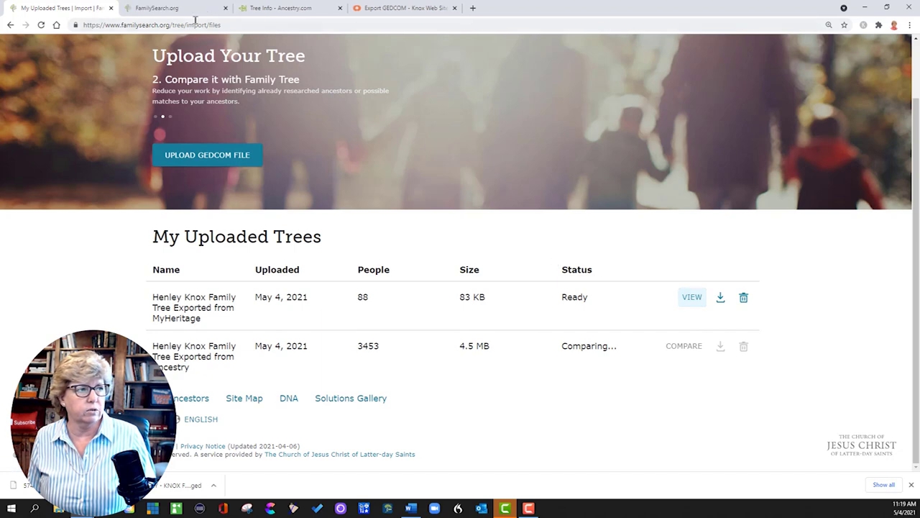
{"action": "left_click", "coordinate": [171, 8]}
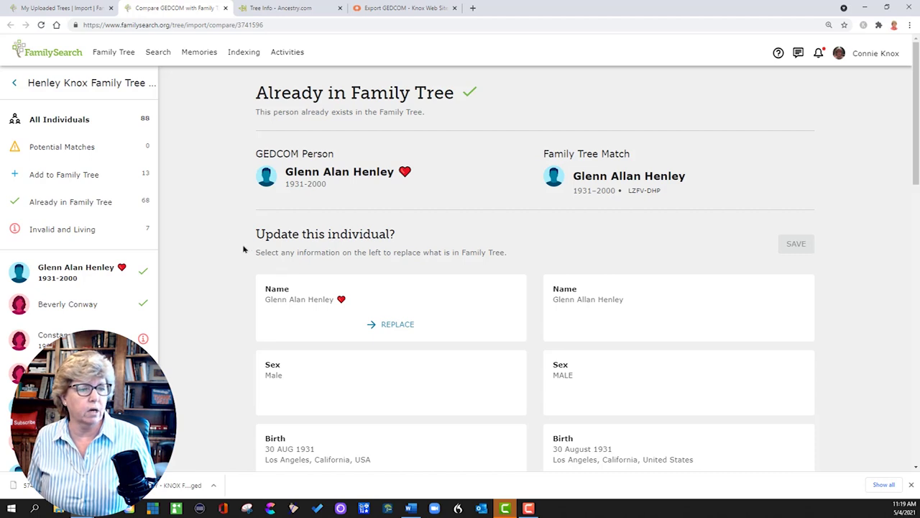
Compare the first individual's GEDCOM vitals, spouse, children, parents and siblings with the matching Family Tree record.
{"action": "scroll", "coordinate": [232, 243], "scroll_direction": "down", "scroll_amount": 1}
{"action": "scroll", "coordinate": [232, 244], "scroll_direction": "down", "scroll_amount": 1}
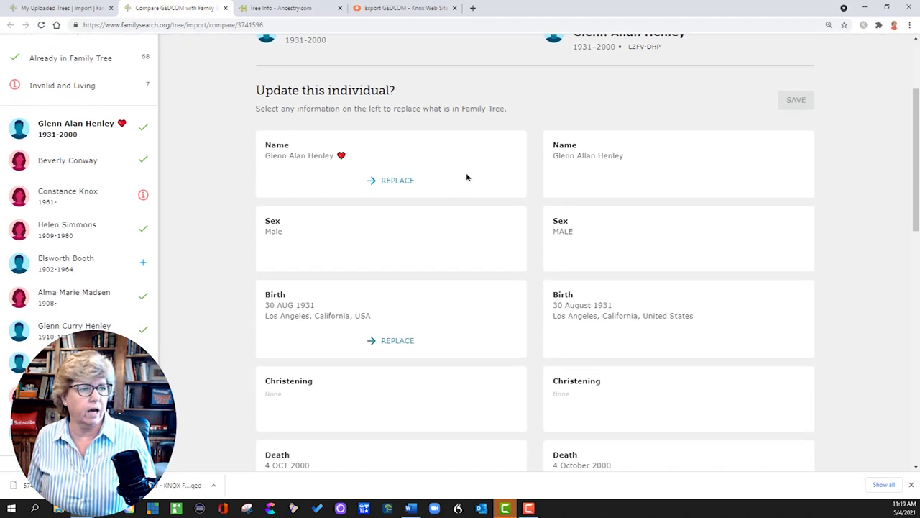
{"action": "scroll", "coordinate": [468, 312], "scroll_direction": "down", "scroll_amount": 2}
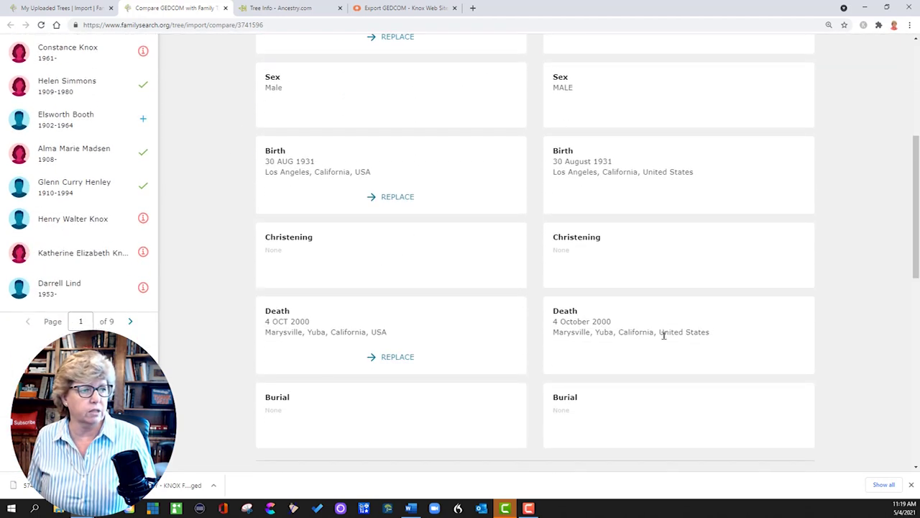
{"action": "scroll", "coordinate": [661, 333], "scroll_direction": "down", "scroll_amount": 1}
{"action": "scroll", "coordinate": [664, 335], "scroll_direction": "down", "scroll_amount": 4}
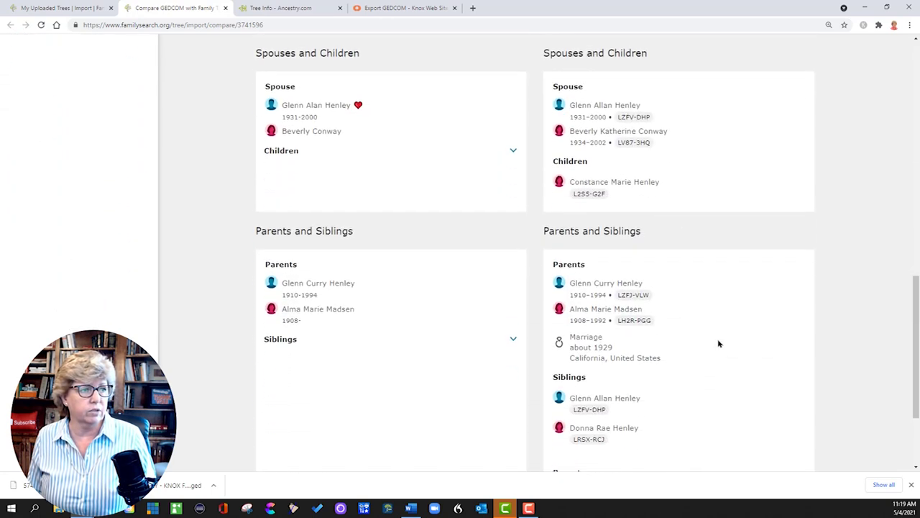
{"action": "scroll", "coordinate": [718, 343], "scroll_direction": "up", "scroll_amount": 9}
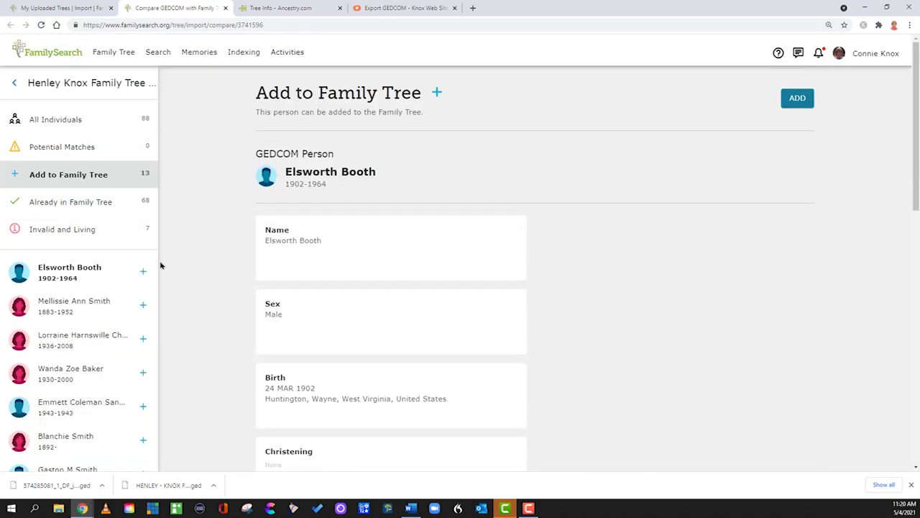
Review the details of the second person in the Add to Family Tree list and add her to Family Tree.
{"action": "left_click", "coordinate": [56, 315]}
{"action": "scroll", "coordinate": [581, 357], "scroll_direction": "down", "scroll_amount": 6}
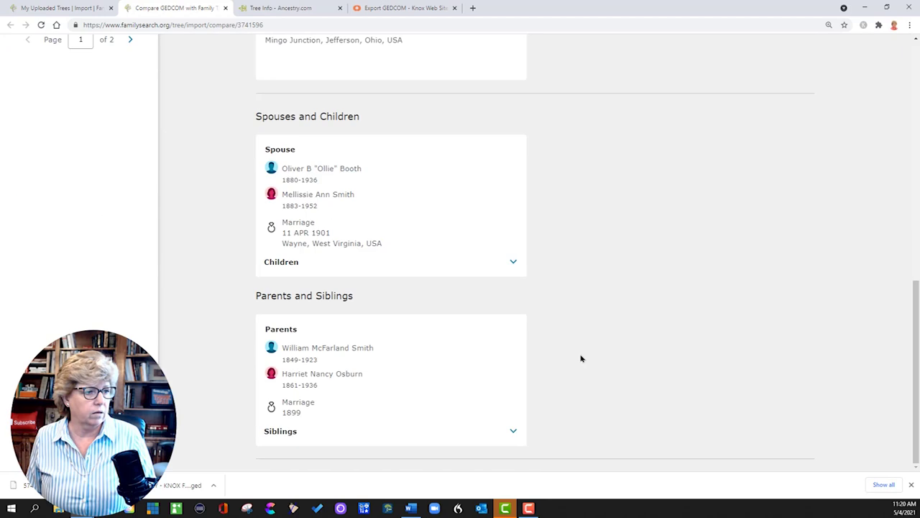
{"action": "scroll", "coordinate": [581, 357], "scroll_direction": "up", "scroll_amount": 4}
{"action": "scroll", "coordinate": [580, 357], "scroll_direction": "up", "scroll_amount": 3}
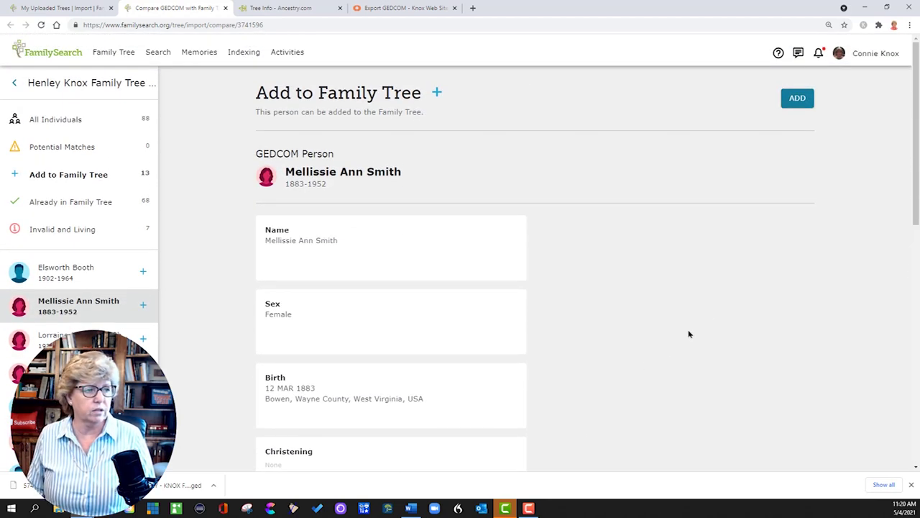
{"action": "left_click", "coordinate": [795, 103]}
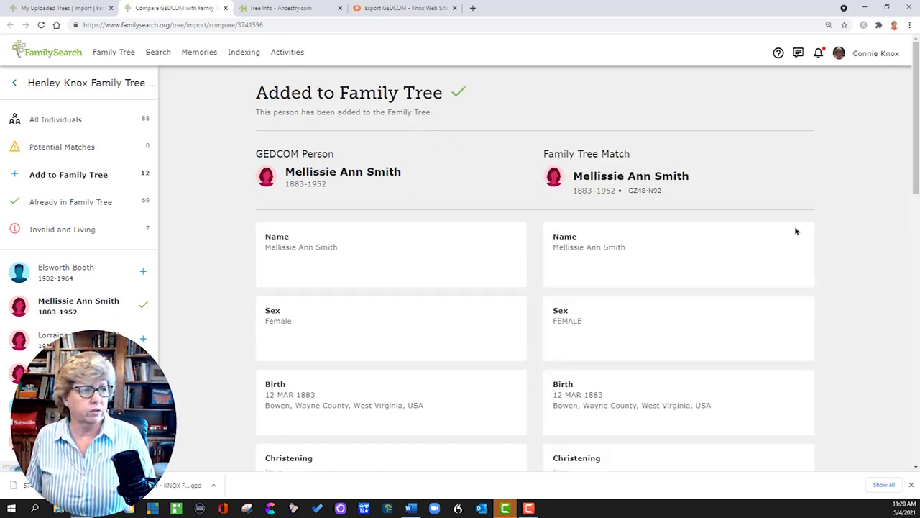
Check the newly added person's vitals, spouse, children, parents and siblings against the GEDCOM information.
{"action": "scroll", "coordinate": [842, 249], "scroll_direction": "down", "scroll_amount": 2}
{"action": "scroll", "coordinate": [844, 249], "scroll_direction": "up", "scroll_amount": 2}
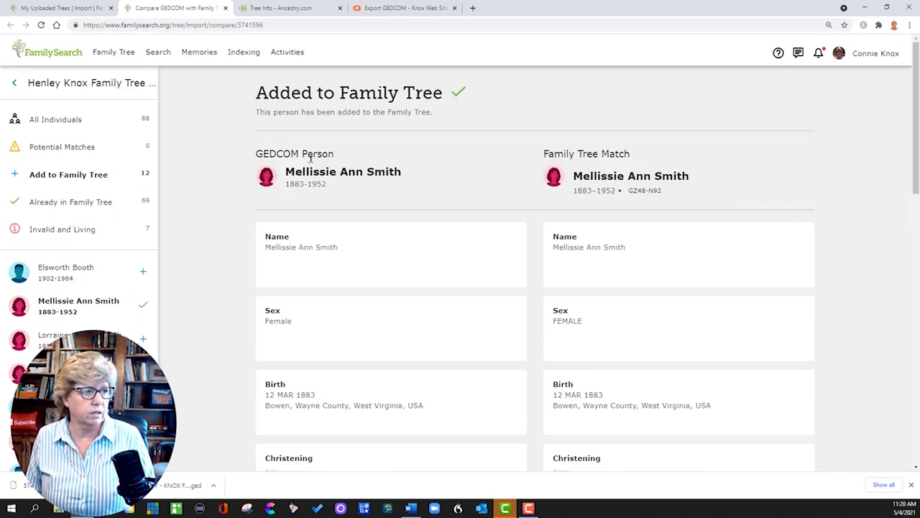
{"action": "scroll", "coordinate": [265, 352], "scroll_direction": "down", "scroll_amount": 10}
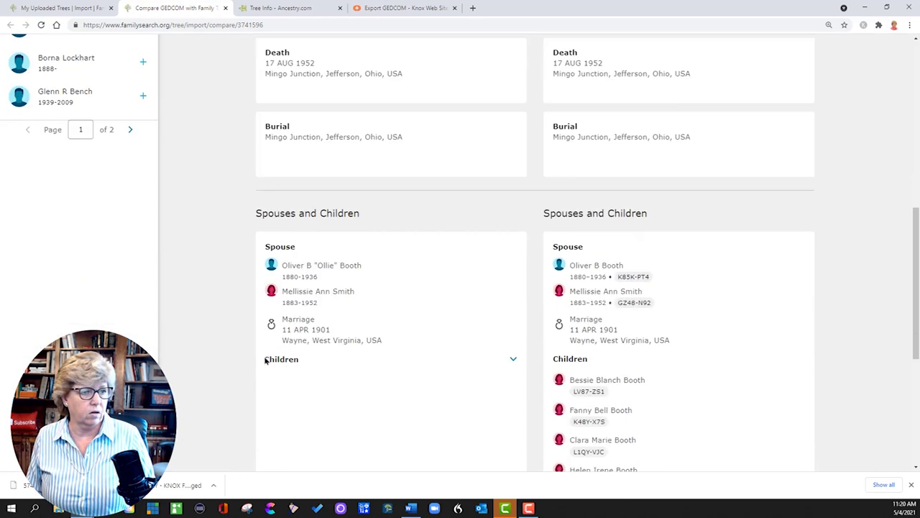
{"action": "scroll", "coordinate": [266, 356], "scroll_direction": "down", "scroll_amount": 1}
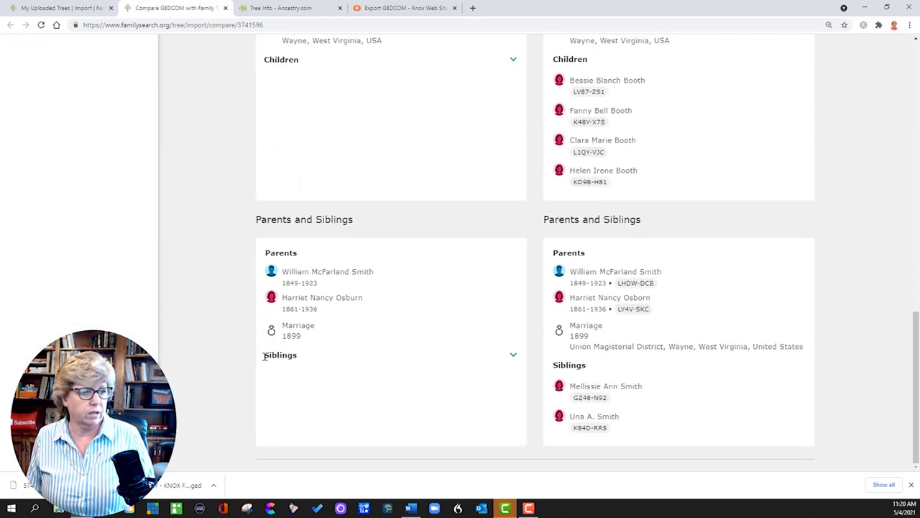
{"action": "scroll", "coordinate": [265, 355], "scroll_direction": "up", "scroll_amount": 11}
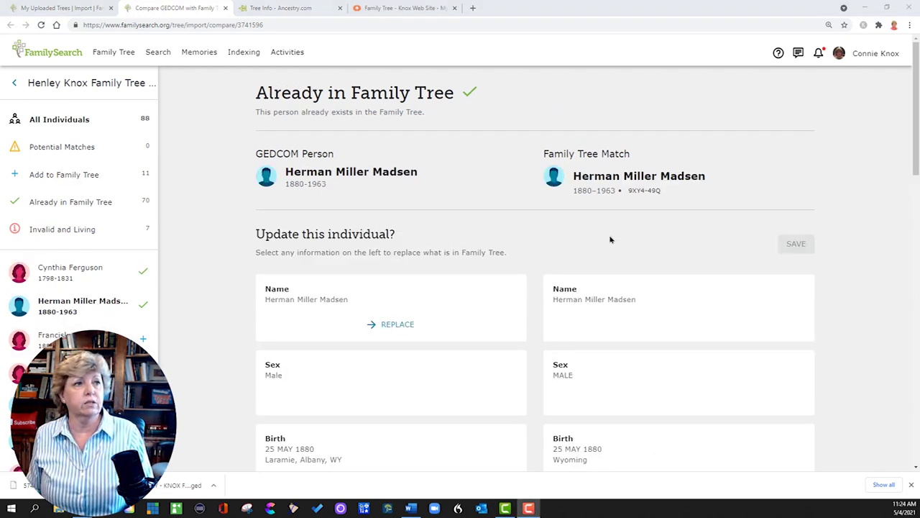
Look at the family view of the tree on MyHeritage and return to the GEDCOM comparison on FamilySearch.
{"action": "left_click", "coordinate": [418, 9]}
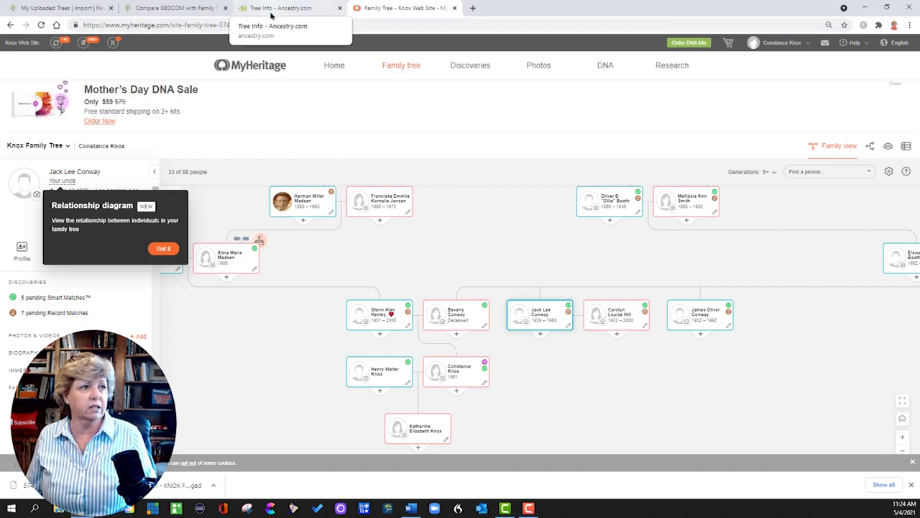
{"action": "left_click", "coordinate": [149, 8]}
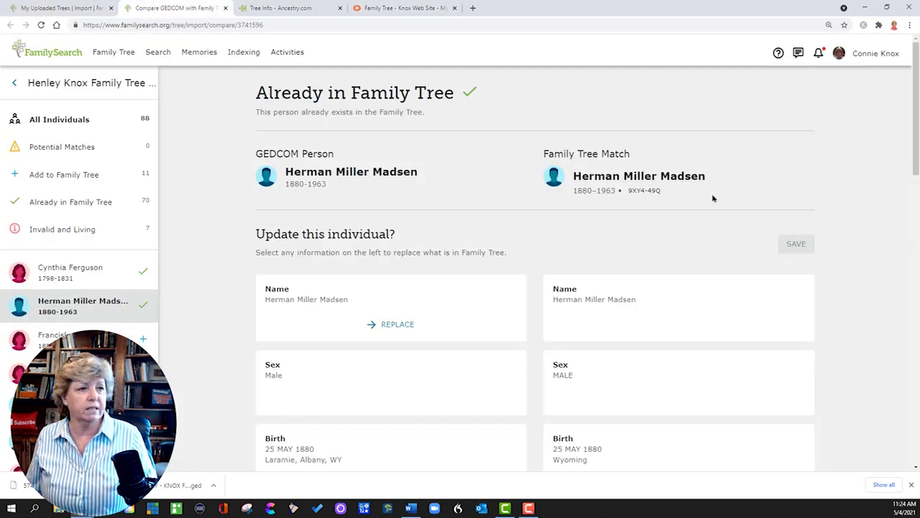
{"action": "mouse_move", "coordinate": [916, 151]}
{"action": "left_mouse_down"}
{"action": "mouse_move", "coordinate": [917, 440]}
{"action": "mouse_move", "coordinate": [917, 153]}
{"action": "left_mouse_up"}
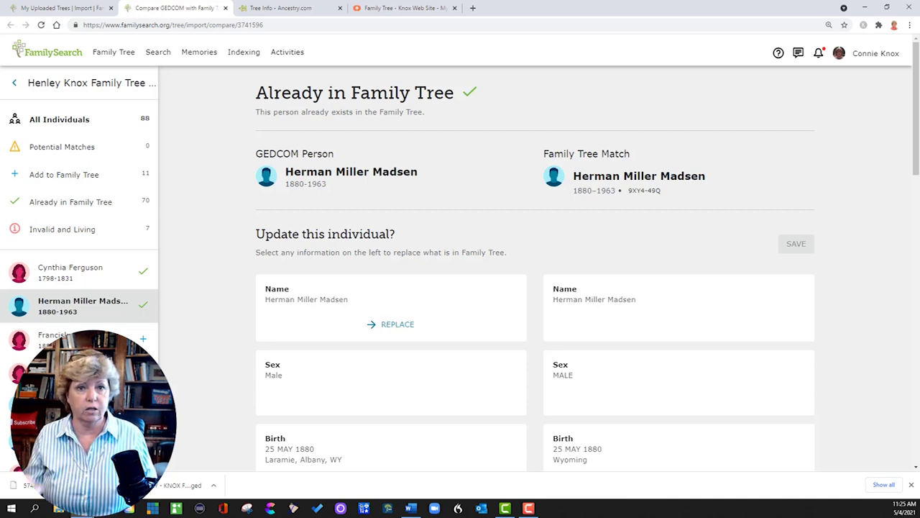
Return to the uploaded trees list and open the comparison for the tree exported from Ancestry.
{"action": "key", "text": "ctrl+shift+Tab"}
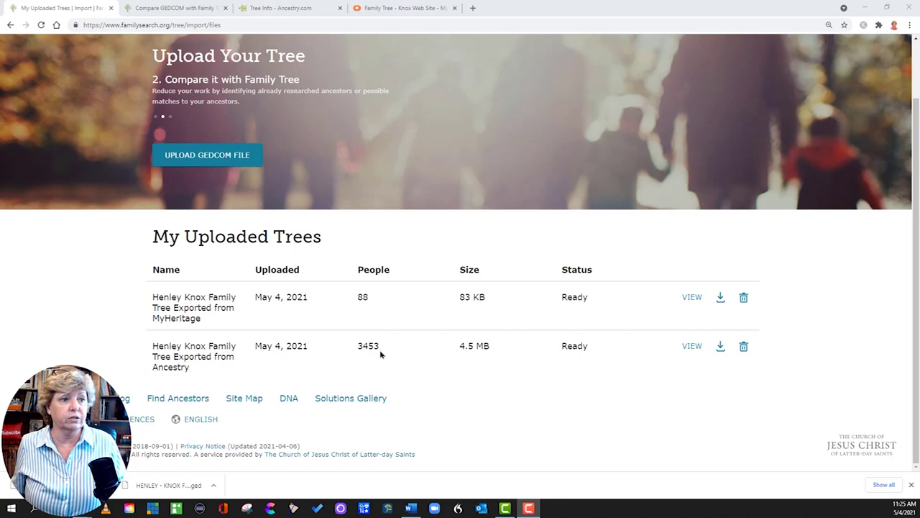
{"action": "left_click", "coordinate": [692, 347]}
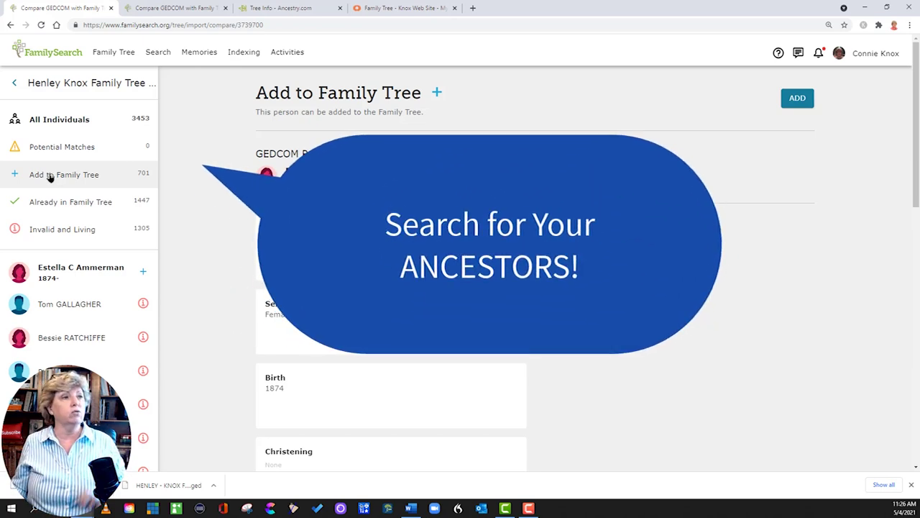
Open the Genealogies search page on FamilySearch and recheck where it sits among the search options.
{"action": "left_click", "coordinate": [156, 52]}
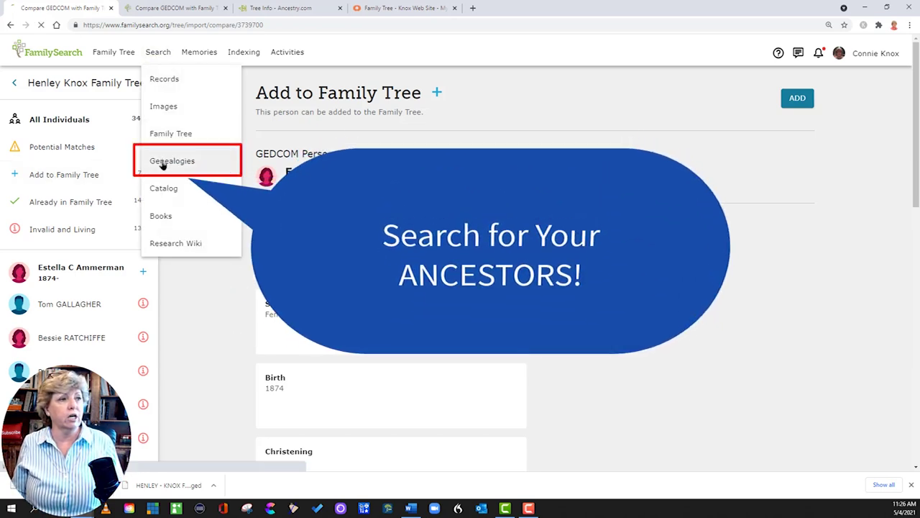
{"action": "left_click", "coordinate": [163, 164]}
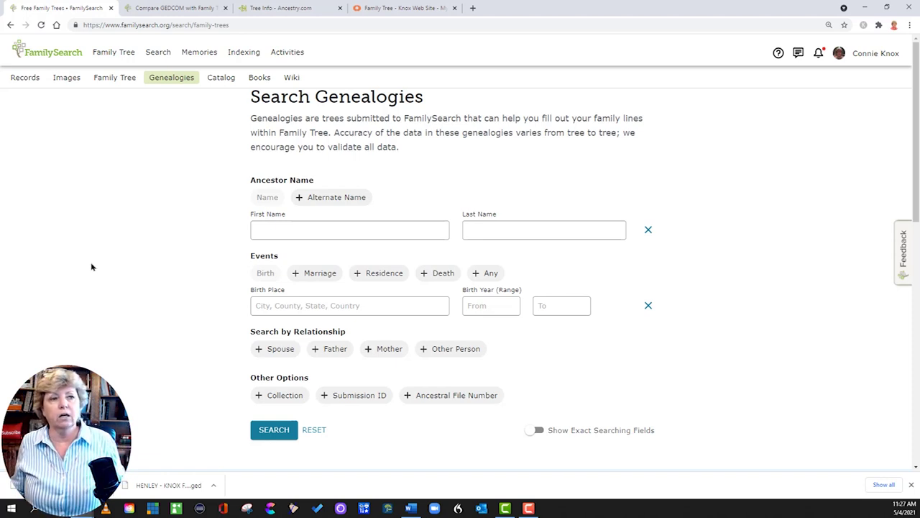
{"action": "left_click", "coordinate": [155, 54]}
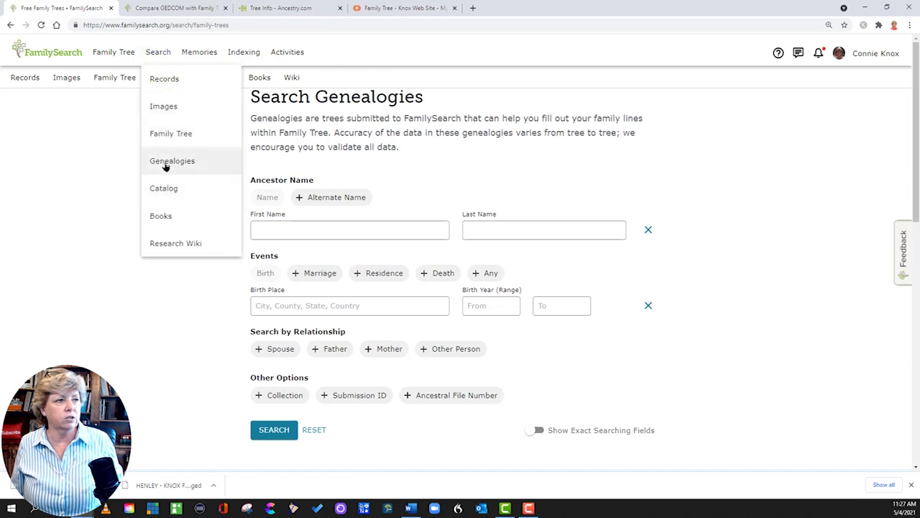
{"action": "left_click", "coordinate": [89, 207]}
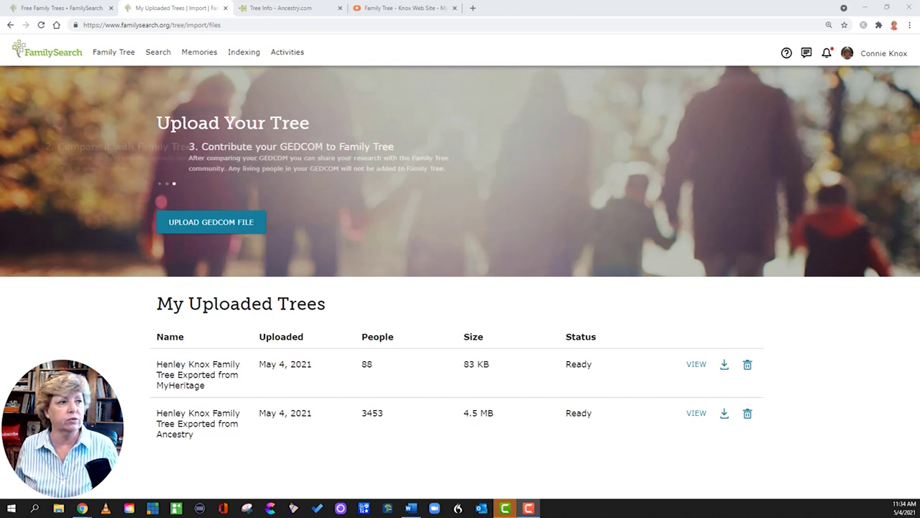
Open the Genealogies search from the uploaded trees page and use its option to upload a family tree.
{"action": "left_click", "coordinate": [158, 52]}
{"action": "left_click", "coordinate": [168, 164]}
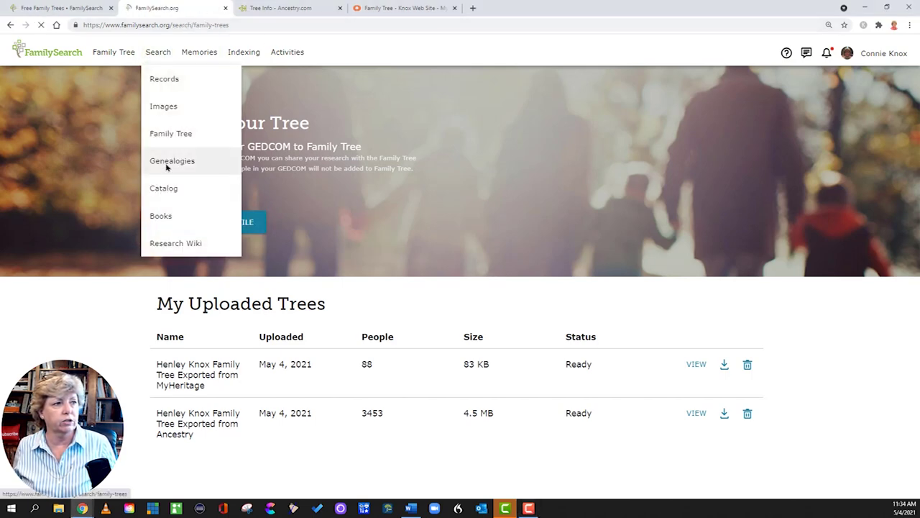
{"action": "scroll", "coordinate": [719, 324], "scroll_direction": "down", "scroll_amount": 5}
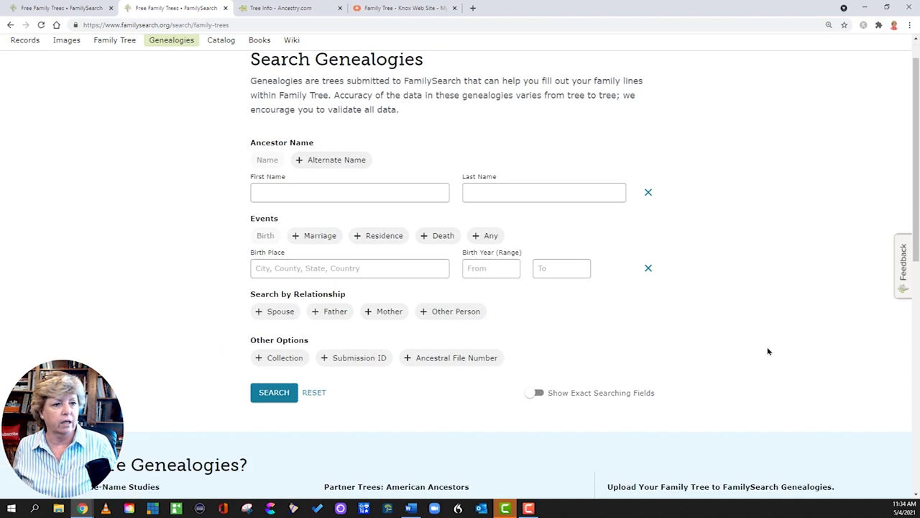
{"action": "left_click", "coordinate": [660, 258]}
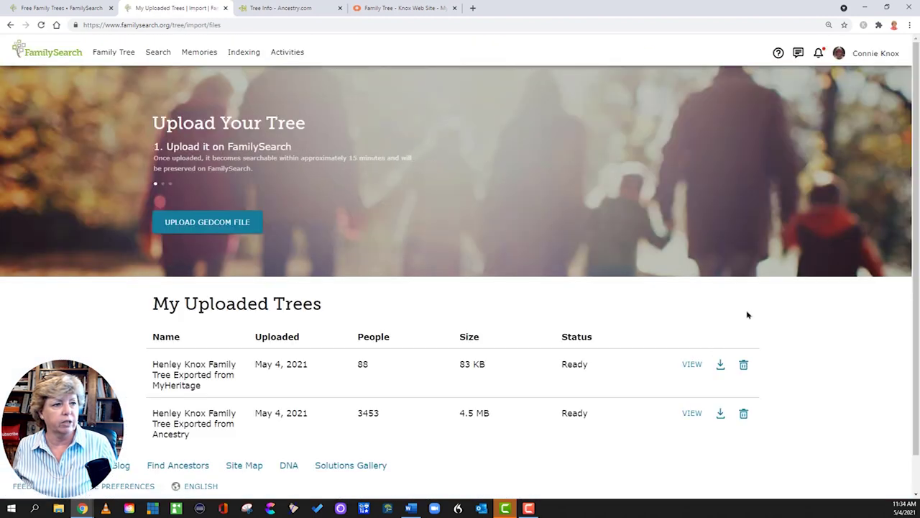
Review the uploaded trees list and bring up the search options to find Genealogies.
{"action": "scroll", "coordinate": [805, 382], "scroll_direction": "down", "scroll_amount": 1}
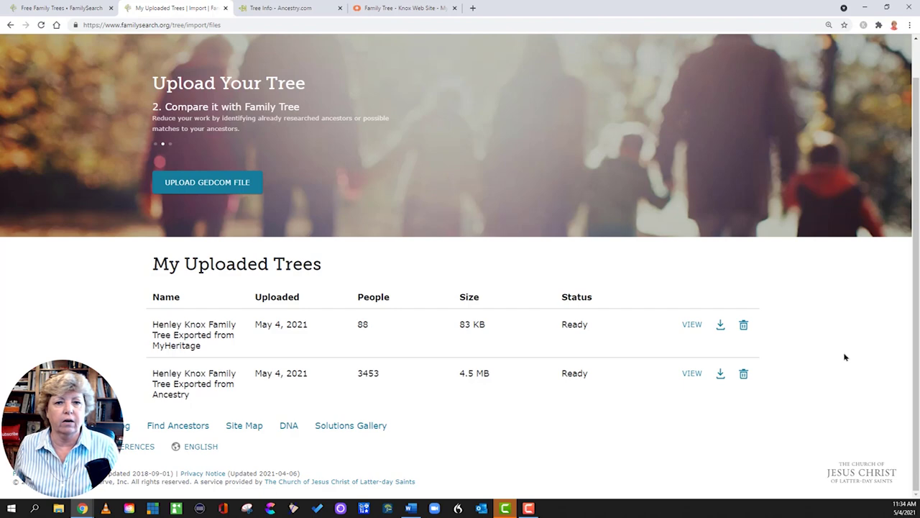
{"action": "scroll", "coordinate": [391, 296], "scroll_direction": "up", "scroll_amount": 1}
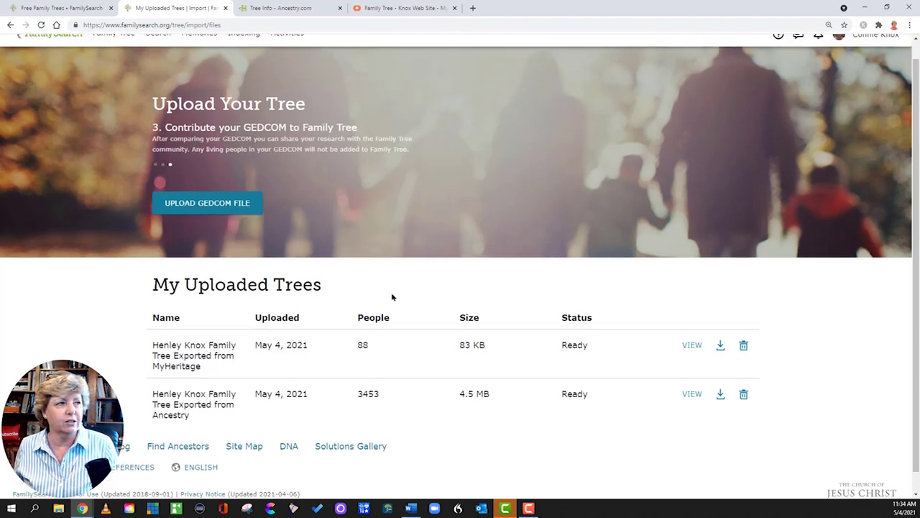
{"action": "mouse_move", "coordinate": [158, 53]}
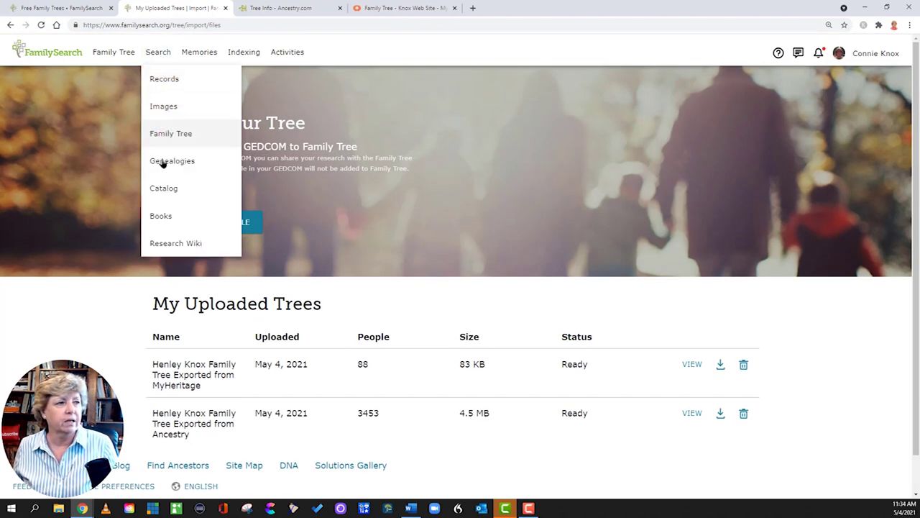